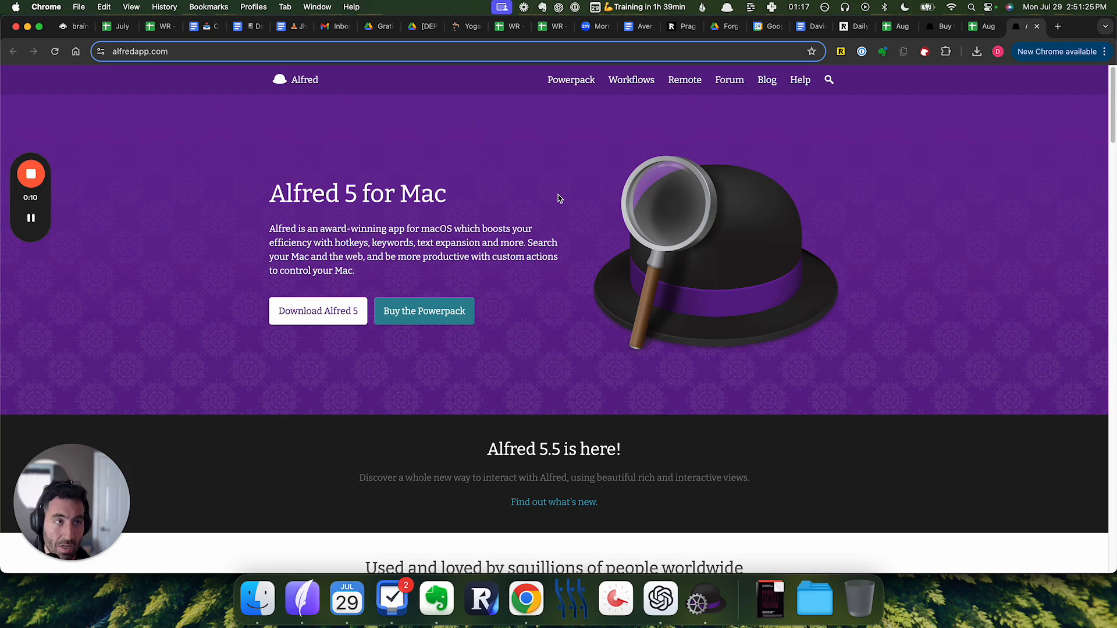
- Demonstrate the existing shortcuts by opening the Aug 2024 EoP tracker and the Brain.fm focus player, and pause the music
key("ctrl+alt+e")
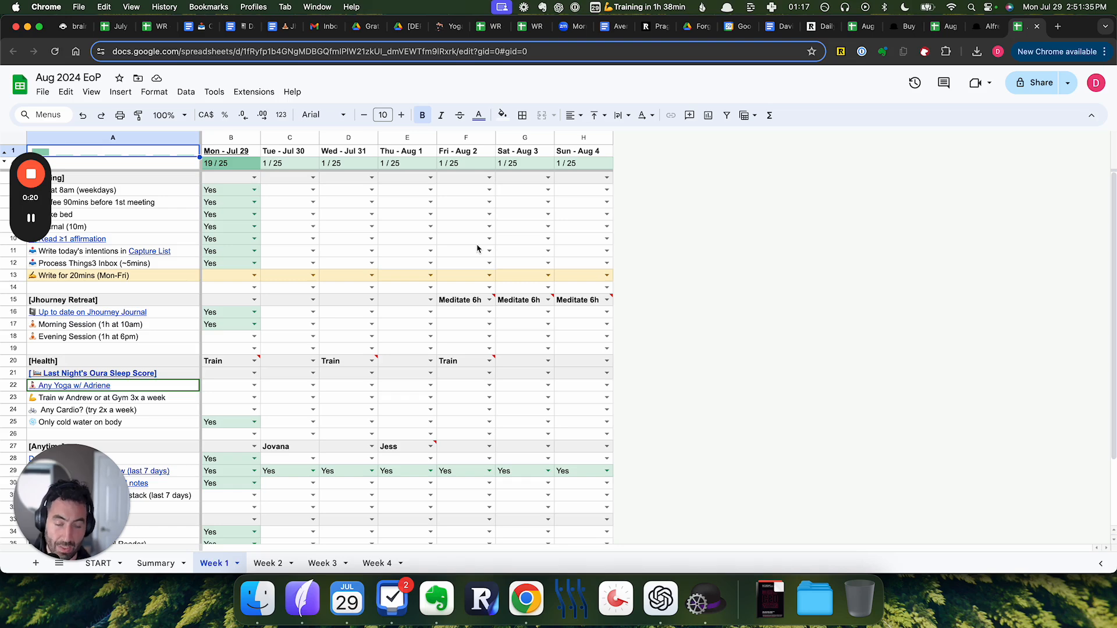
key("alt+b")
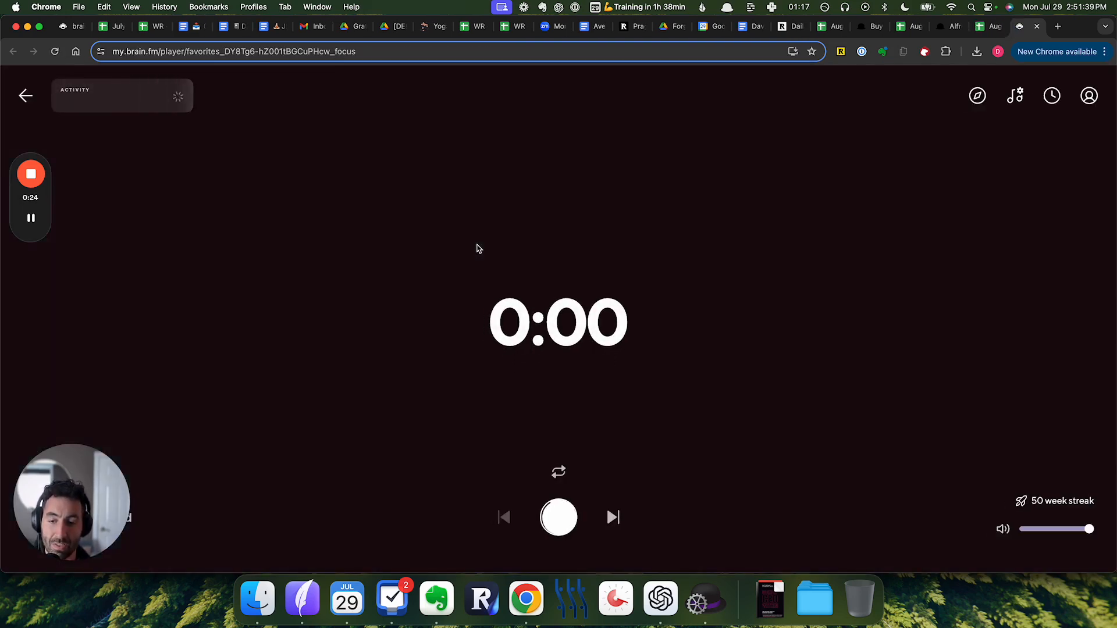
key("space")
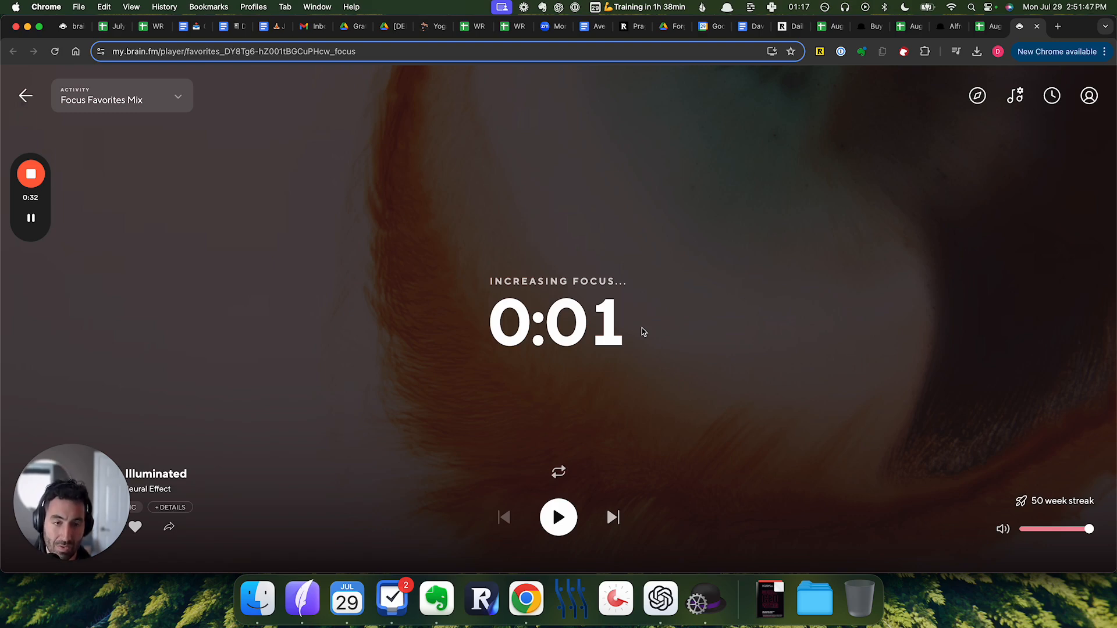
- Demonstrate the yoga shortcut by opening the Center 30-day journey page and look through its list of daily lessons
key("alt+y")
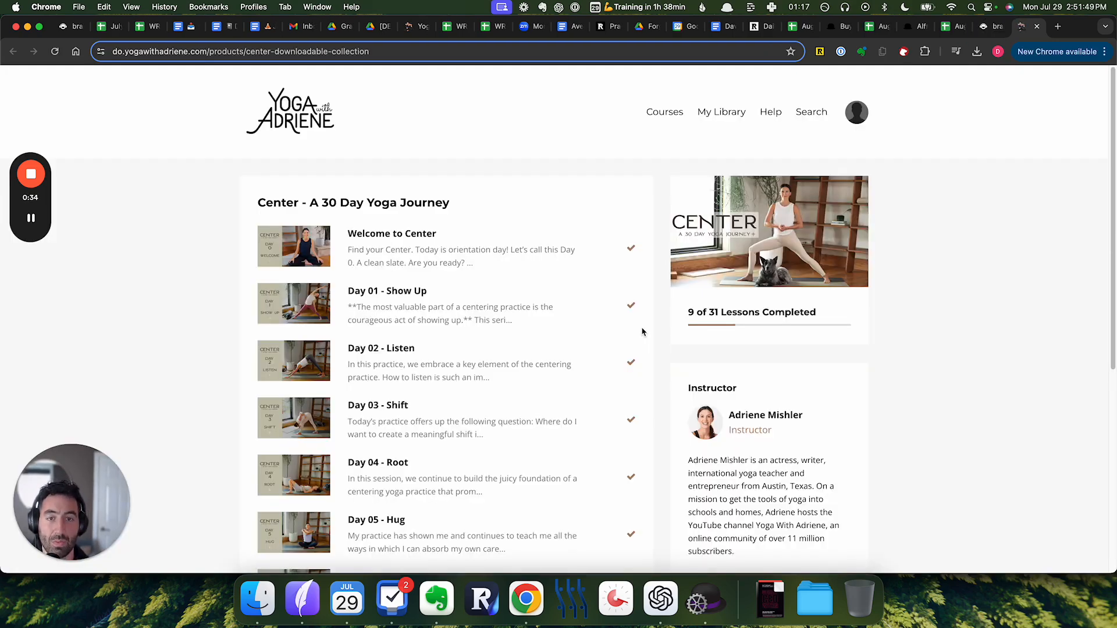
scroll(257, 353, "down", 1)
scroll(256, 353, "down", 10)
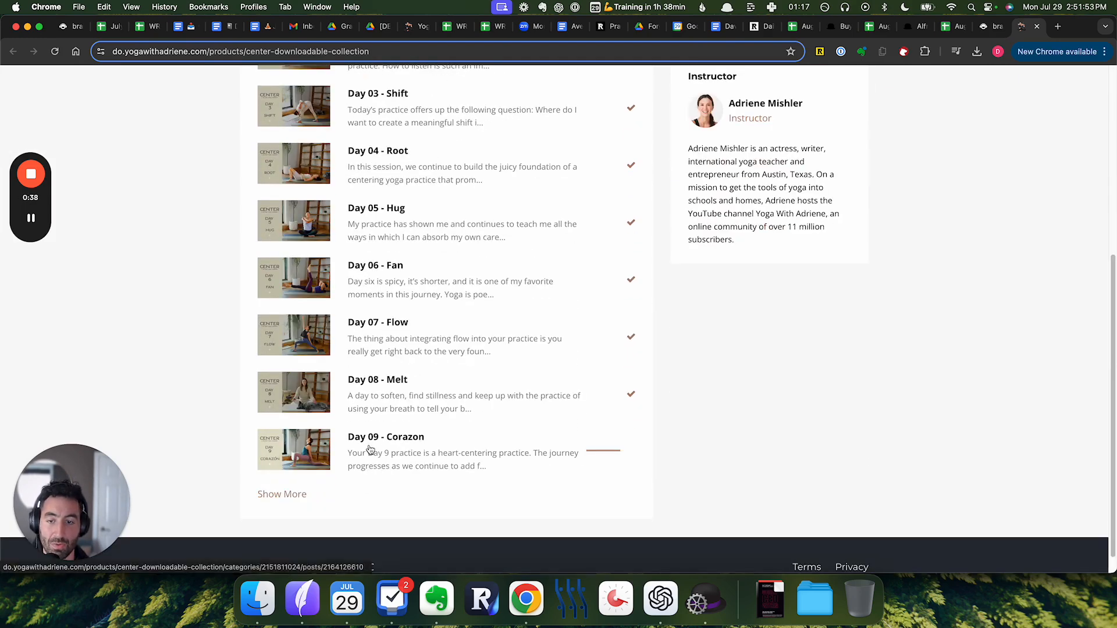
scroll(759, 338, "up", 10)
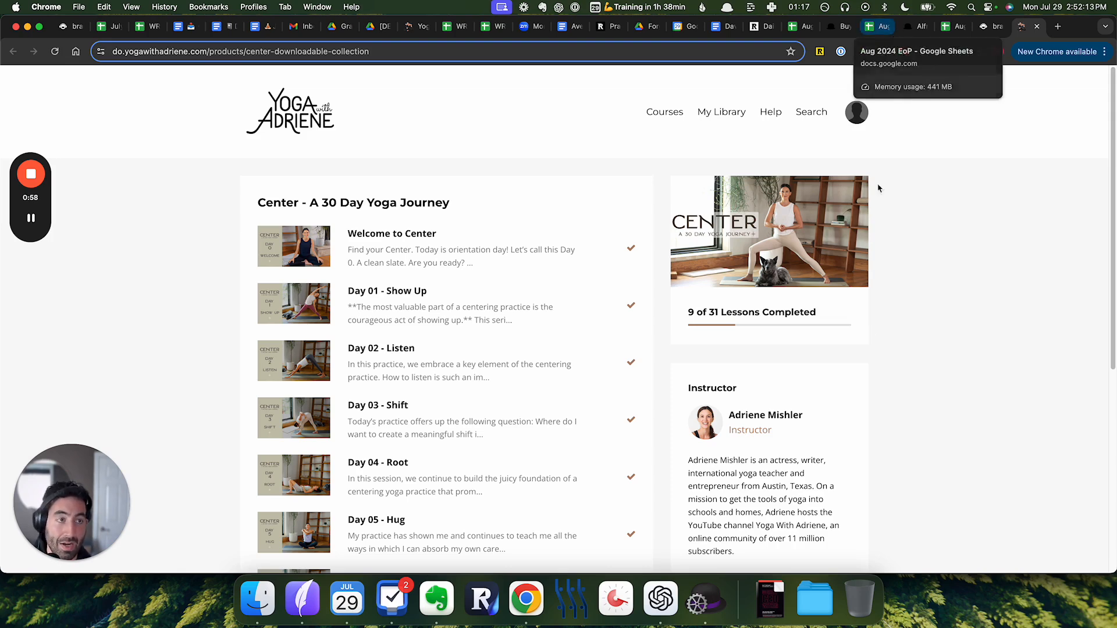
- Examine the Alfred website, covering the Powerpack purchase options and the feature overview on the home page
left_click(911, 26)
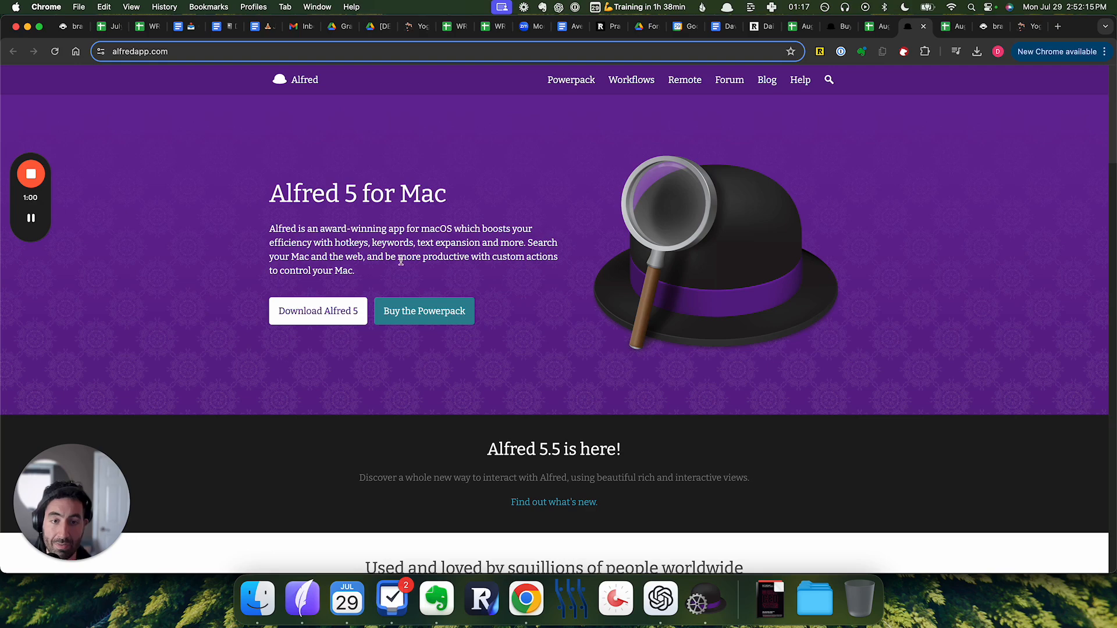
left_click(412, 314)
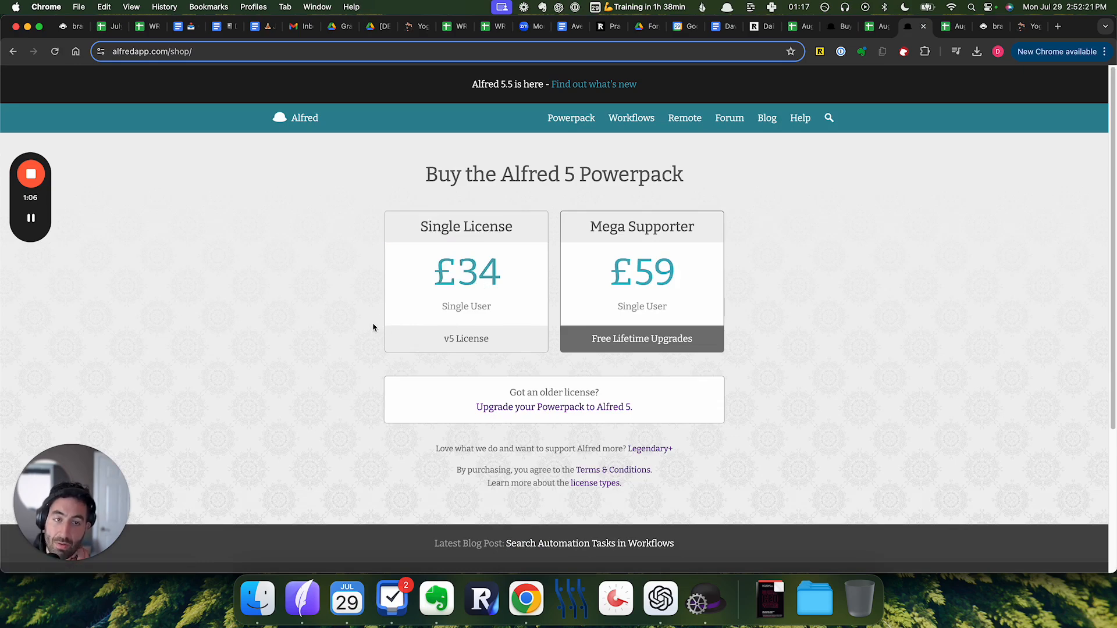
key("super+[")
left_click_drag(271, 202, 470, 207)
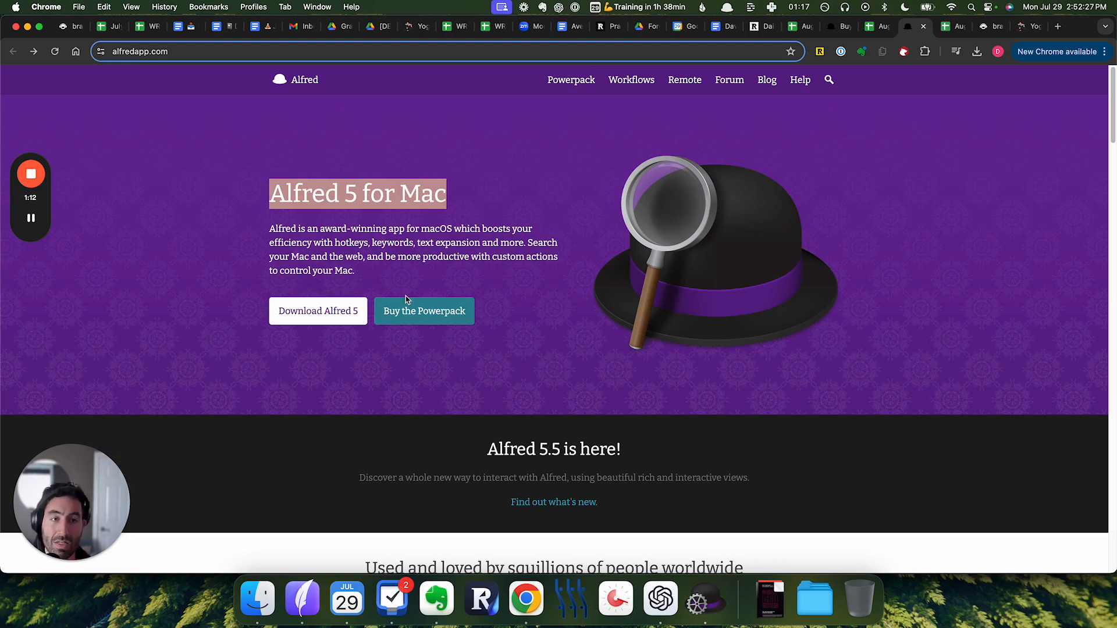
scroll(233, 318, "down", 10)
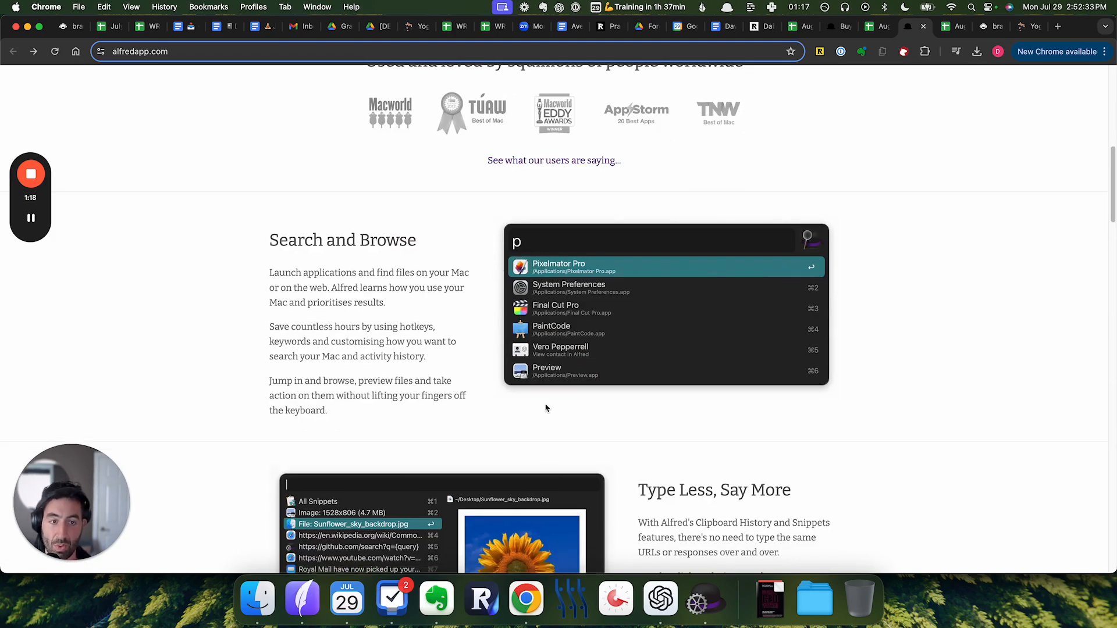
scroll(466, 421, "down", 10)
scroll(466, 422, "up", 20)
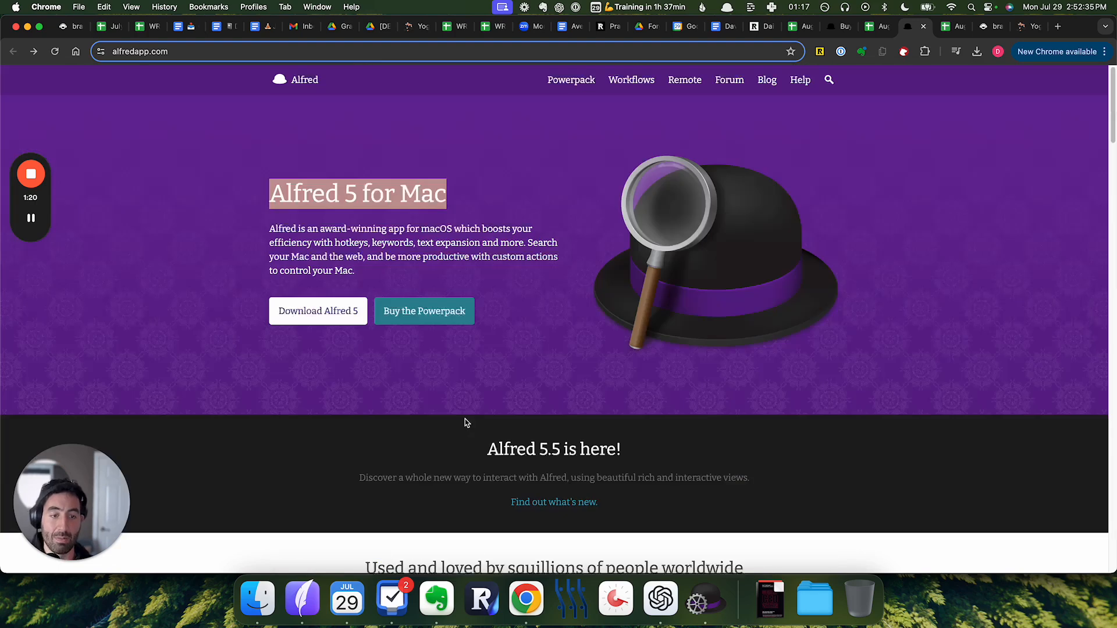
left_click(459, 195)
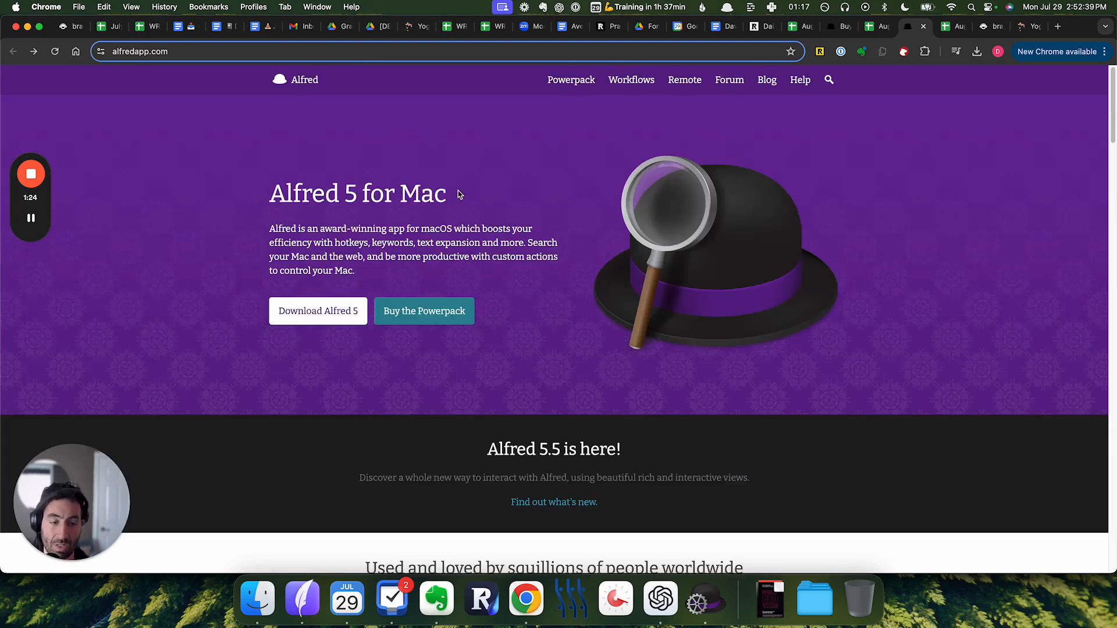
- Switch to Alfred Preferences and bring up the list of workflows
left_click(705, 599)
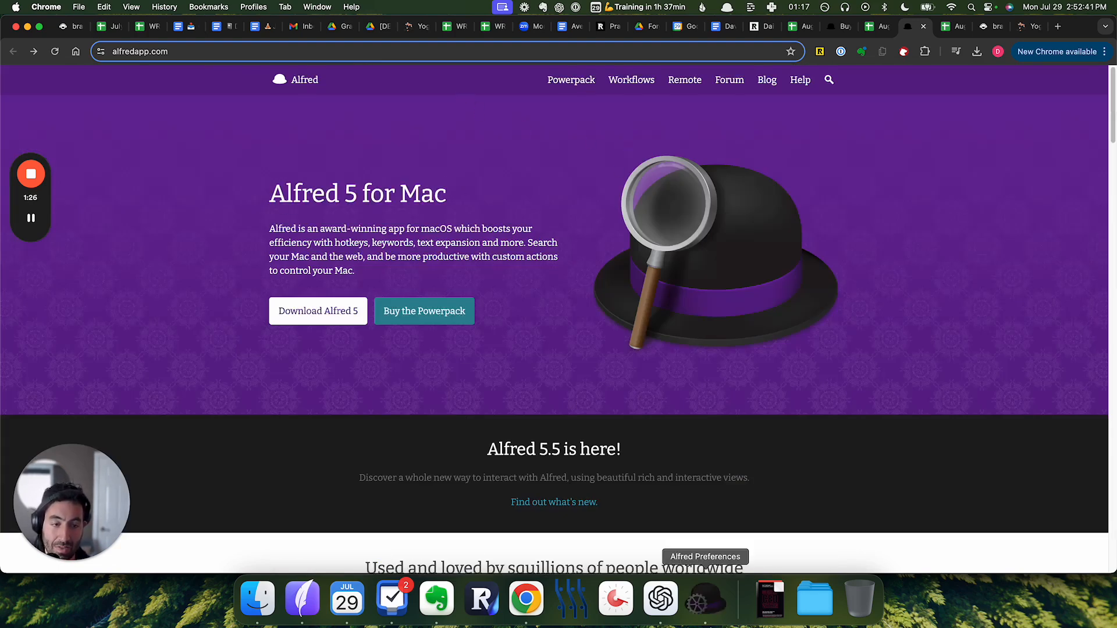
left_click(352, 221)
left_click(312, 181)
left_click(23, 64)
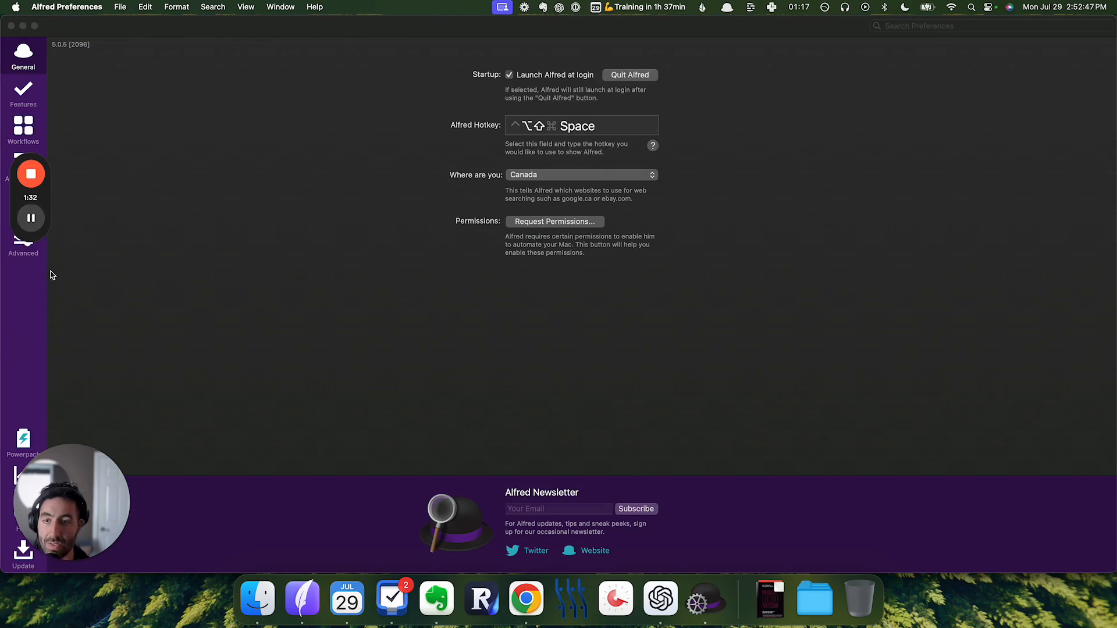
left_click_drag(47, 204, 234, 87)
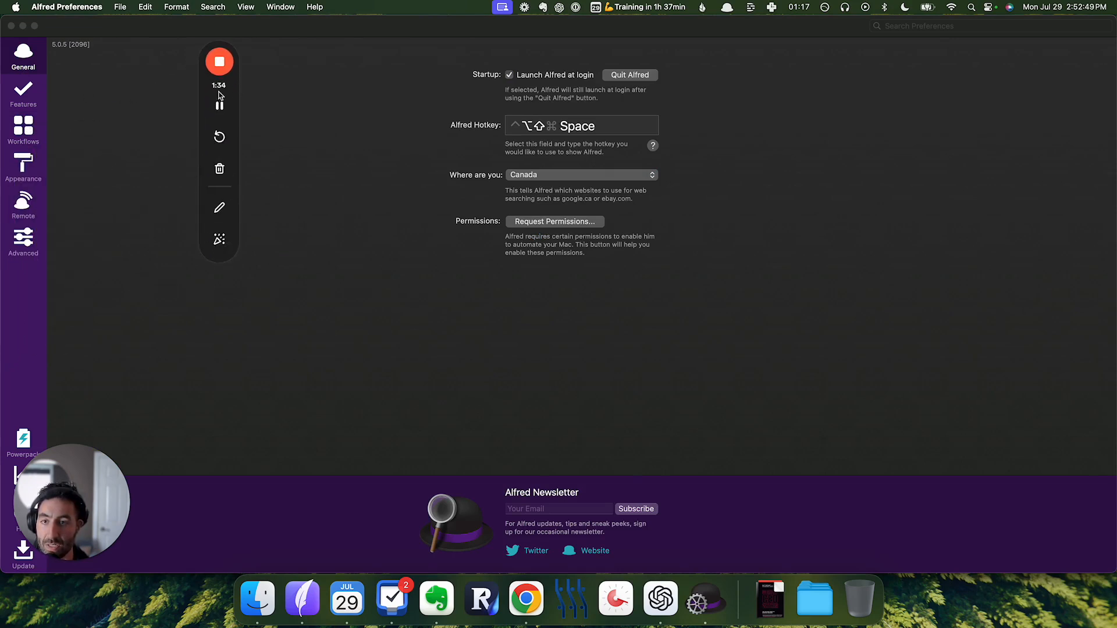
left_click(27, 133)
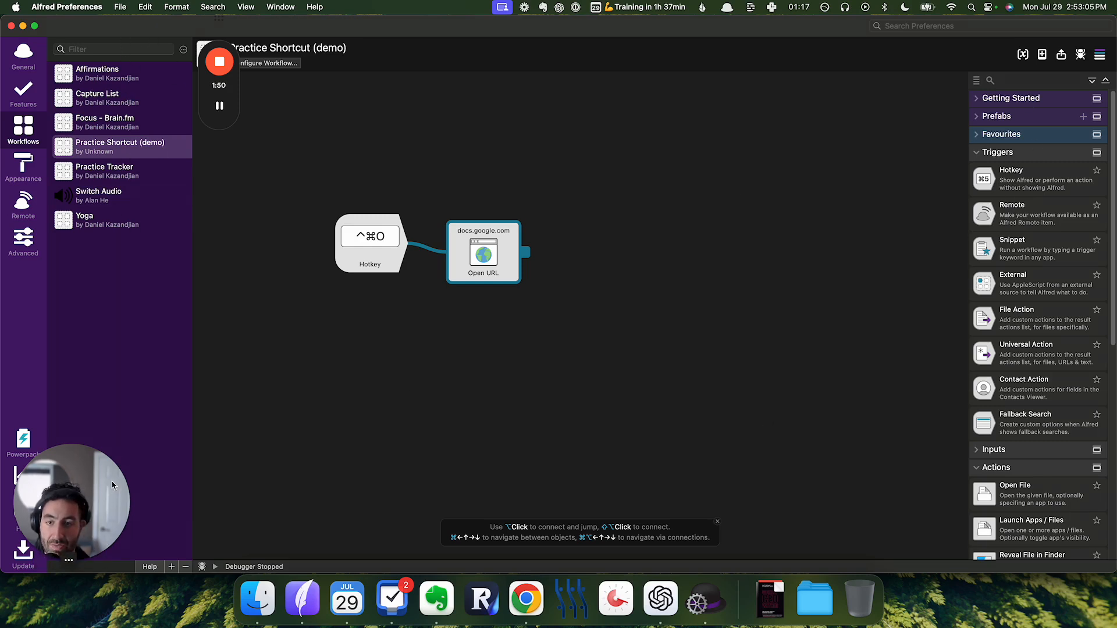
- Open the Practice Tracker workflow and arrange its Hotkey trigger and Open URL action side by side
left_click(165, 175)
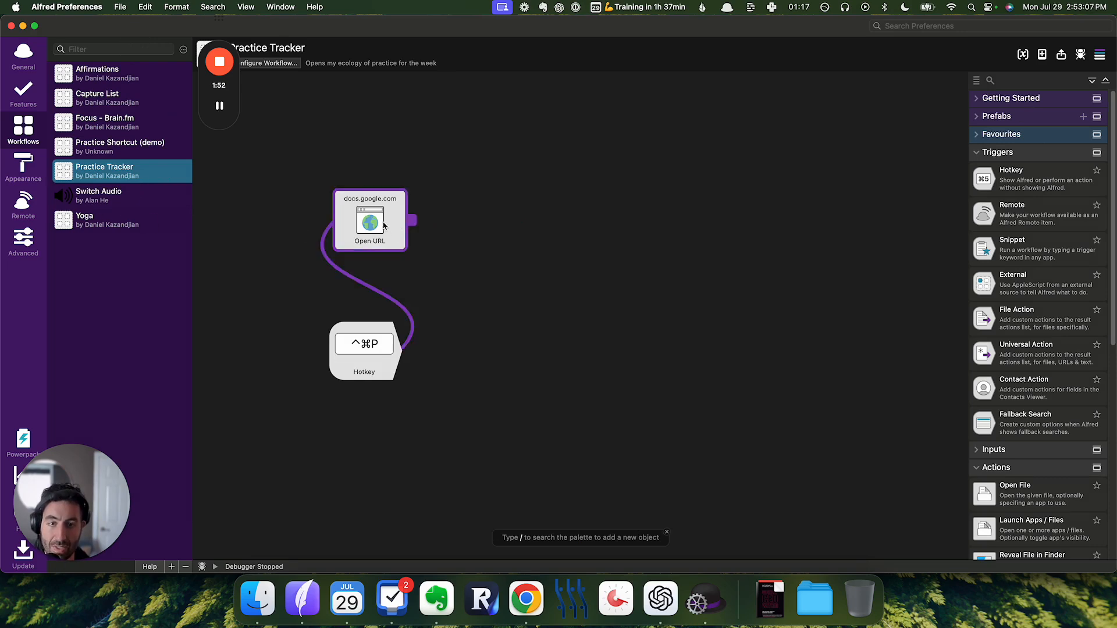
left_click_drag(383, 224, 589, 238)
left_click_drag(374, 350, 311, 223)
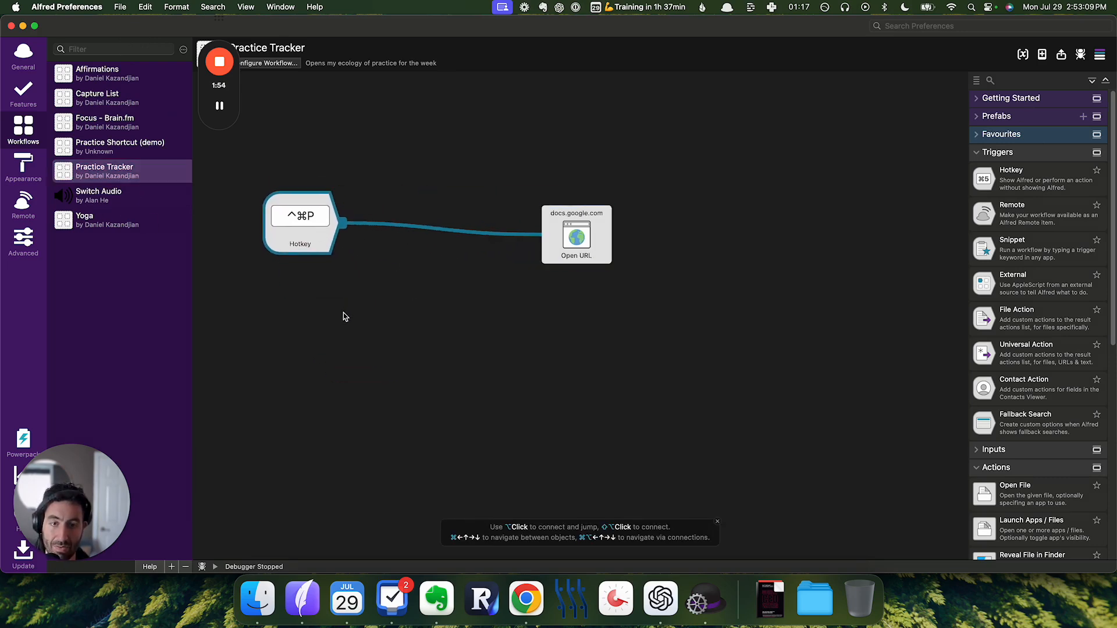
left_click(575, 240)
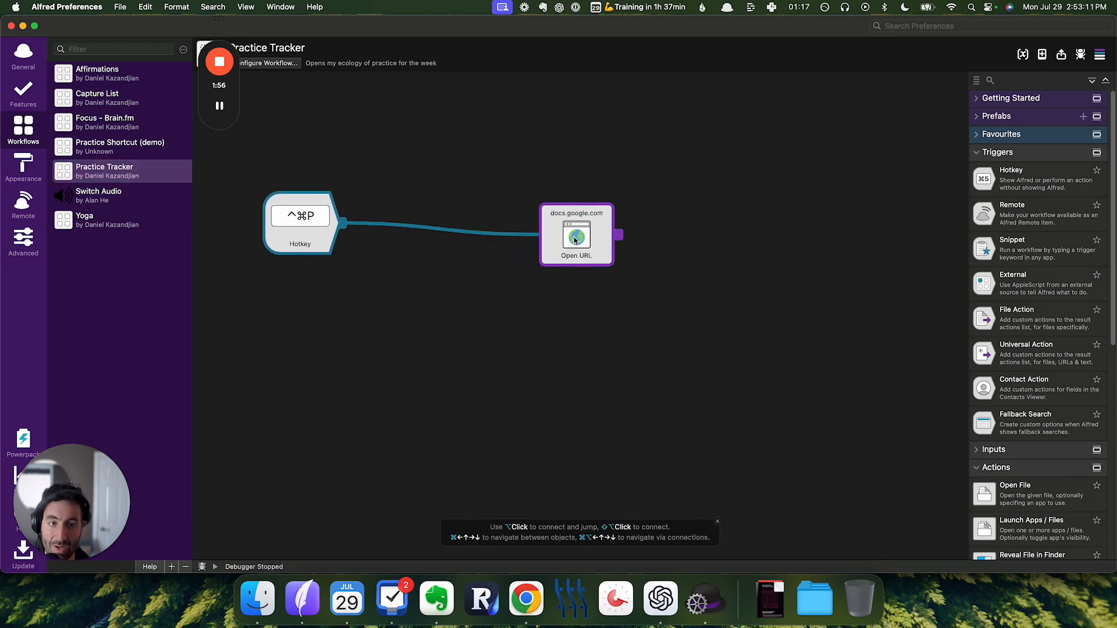
mouse_move(575, 240)
left_mouse_down()
mouse_move(571, 187)
mouse_move(565, 222)
left_mouse_up()
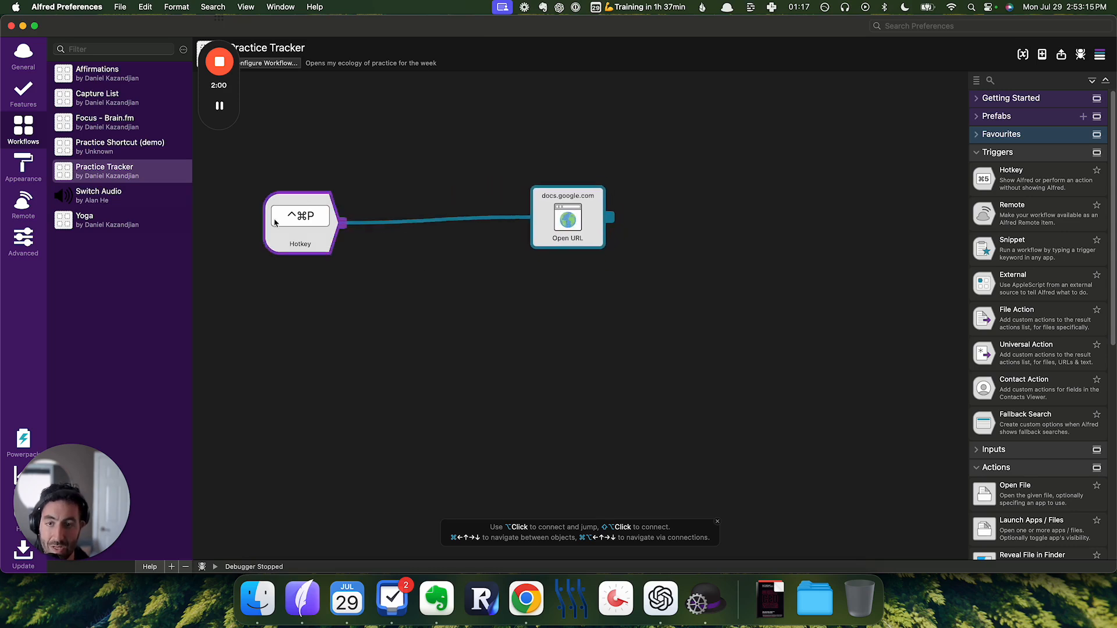
left_click_drag(76, 457, 76, 249)
left_click(175, 458)
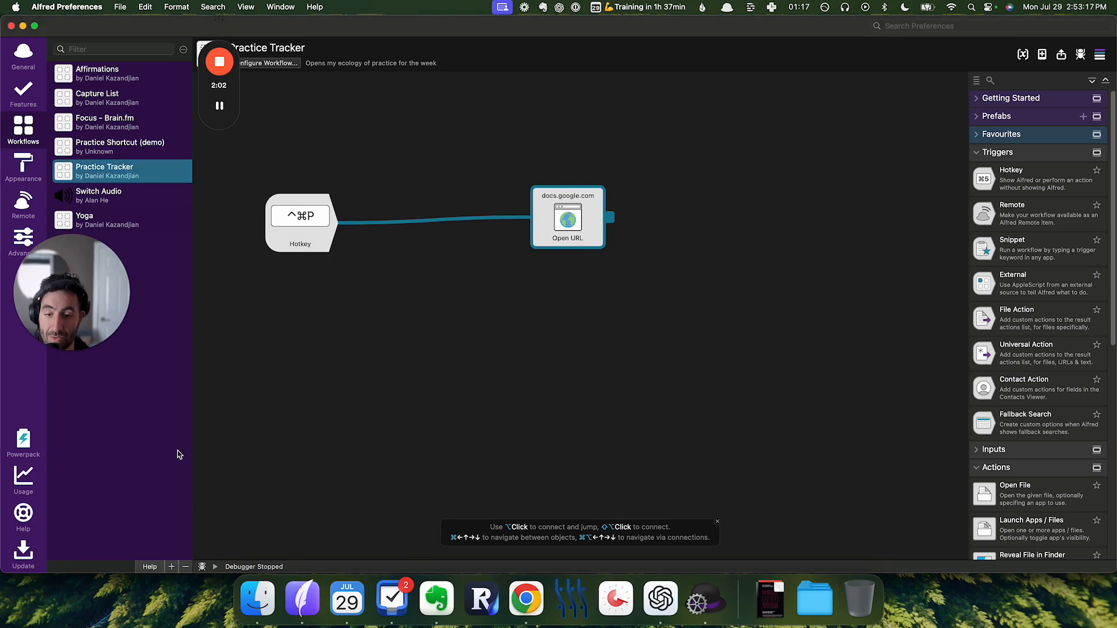
- Create a blank workflow named "Practice Tracker Shortcut"
left_click(171, 567)
left_click(131, 549)
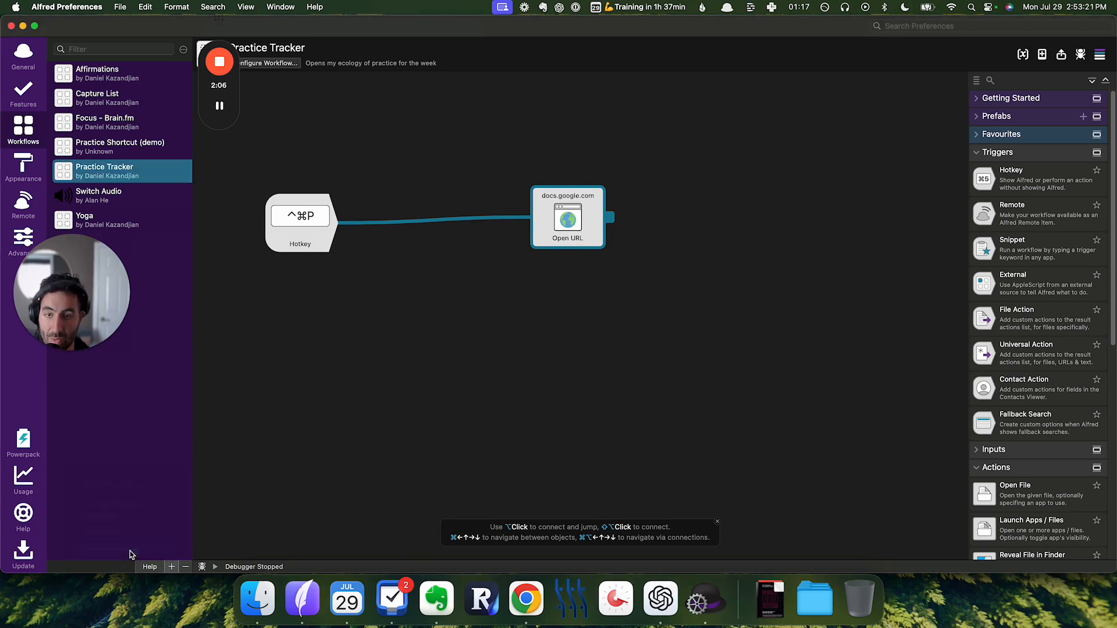
type("Paractice Tracker Shortcut")
key("super+a")
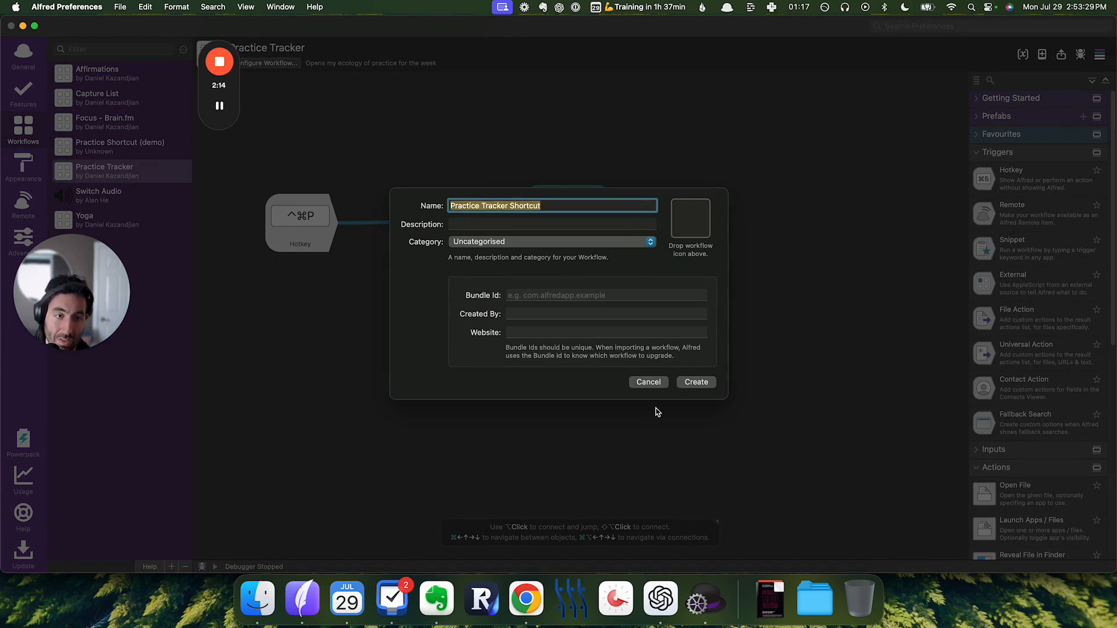
left_click(706, 382)
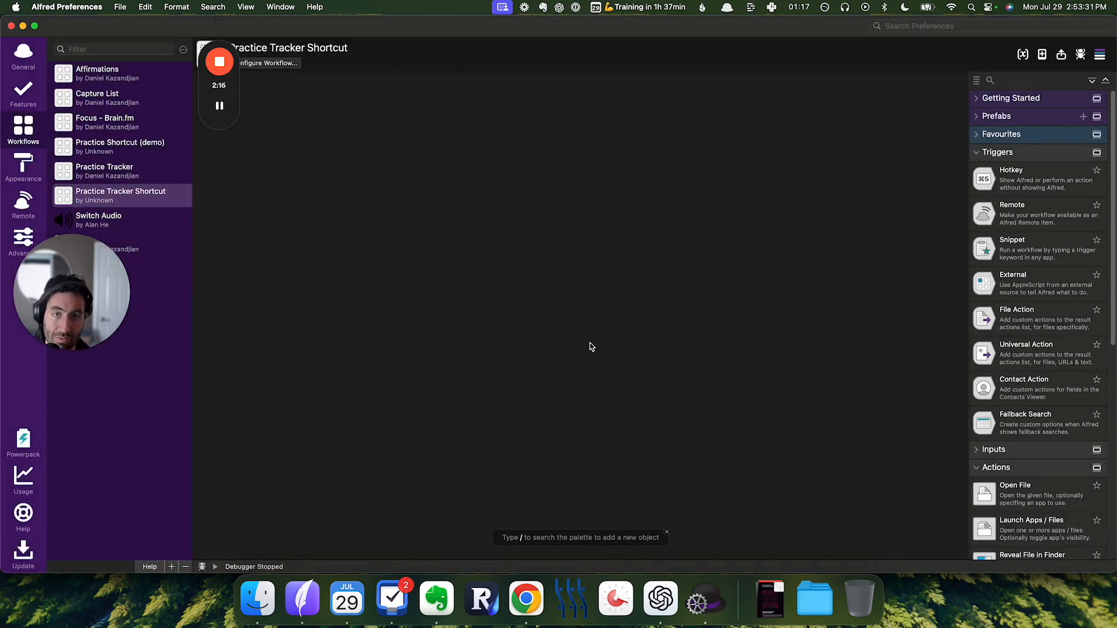
- Add a Hotkey trigger set to Control+Command+T to the new workflow, save it and place it toward the canvas's left side
scroll(1009, 190, "down", 2)
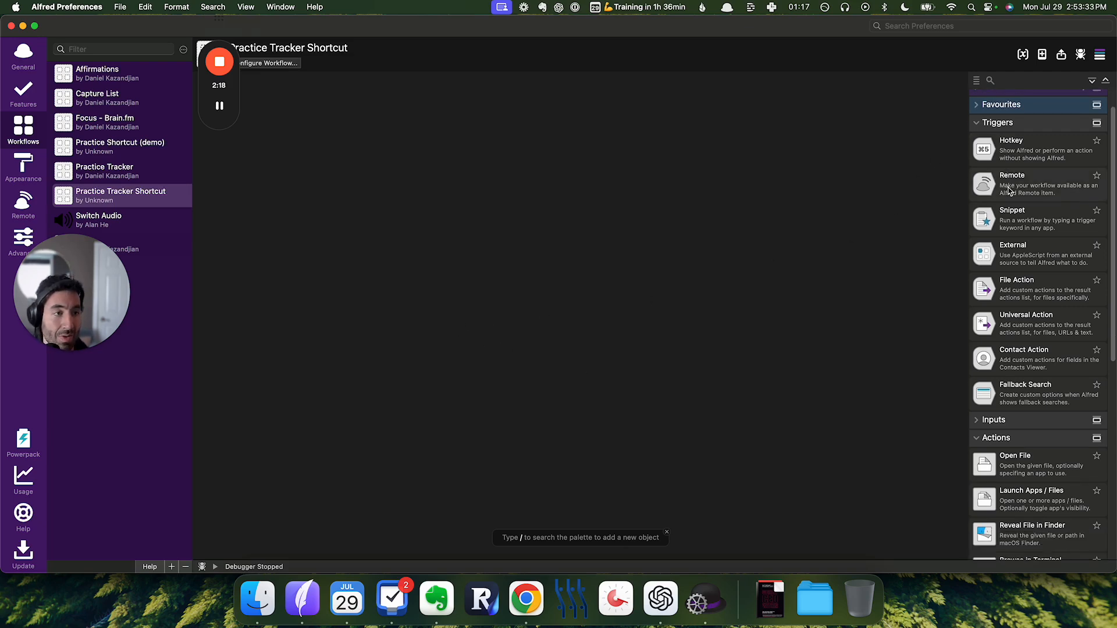
scroll(1008, 182, "up", 2)
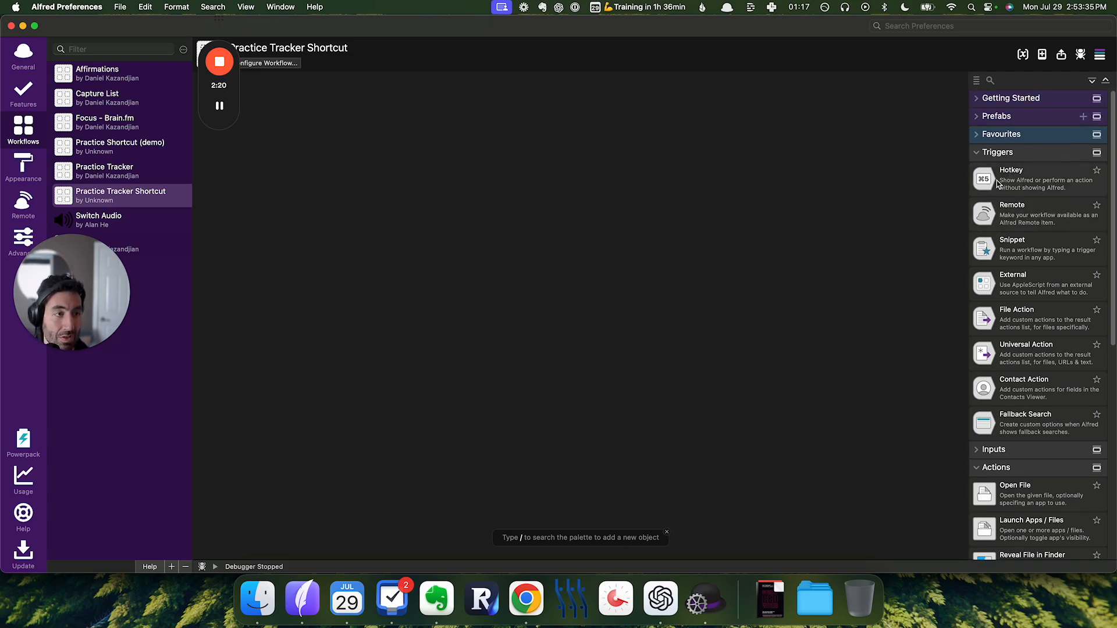
left_click_drag(989, 185, 498, 238)
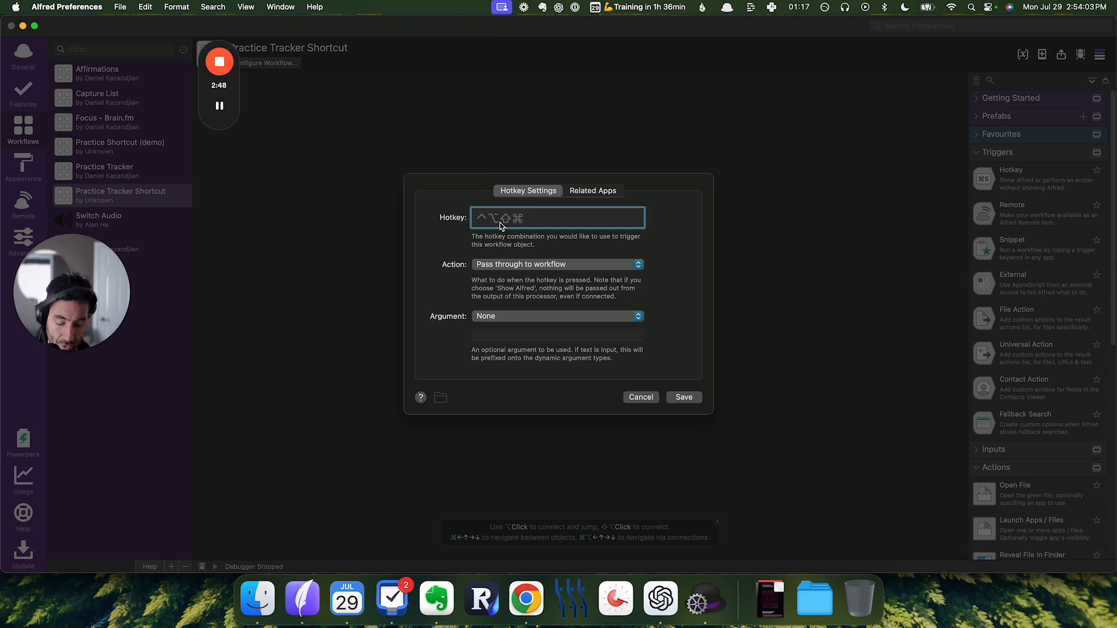
key("ctrl+super+t")
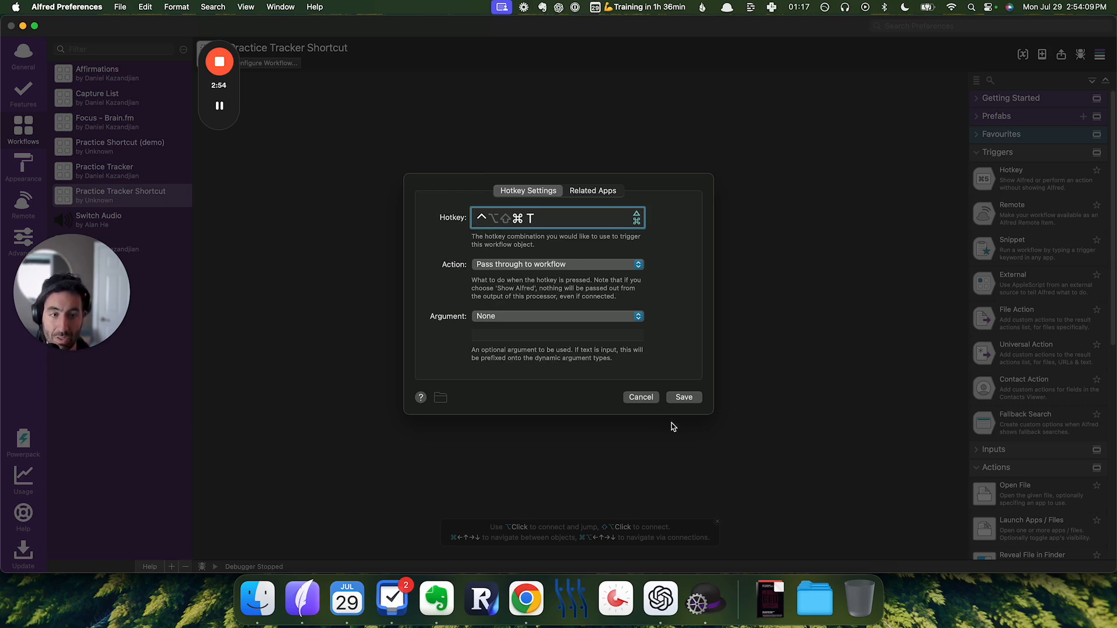
left_click(684, 398)
left_click_drag(517, 249, 386, 289)
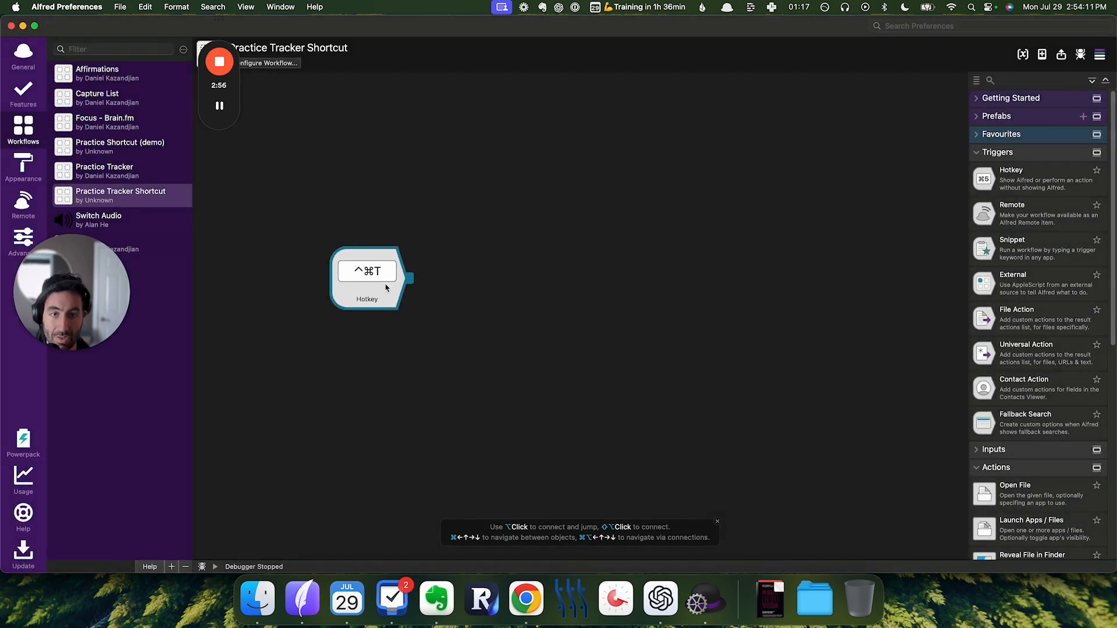
- Add an Open URL action to the canvas, level with the Hotkey trigger and to its right
scroll(1053, 336, "down", 5)
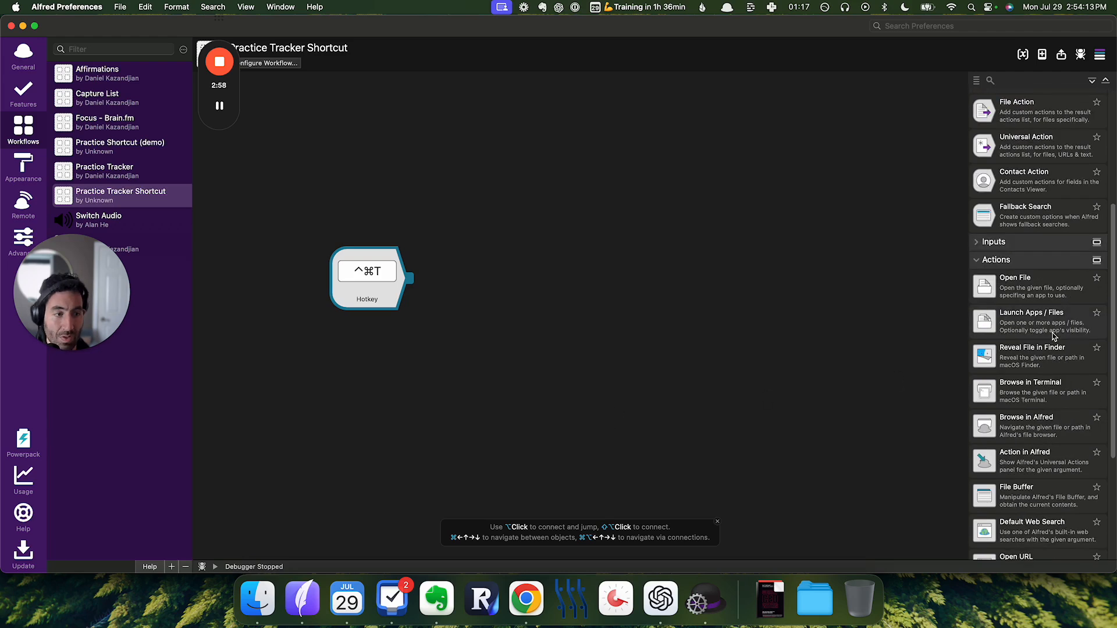
scroll(1053, 337, "down", 1)
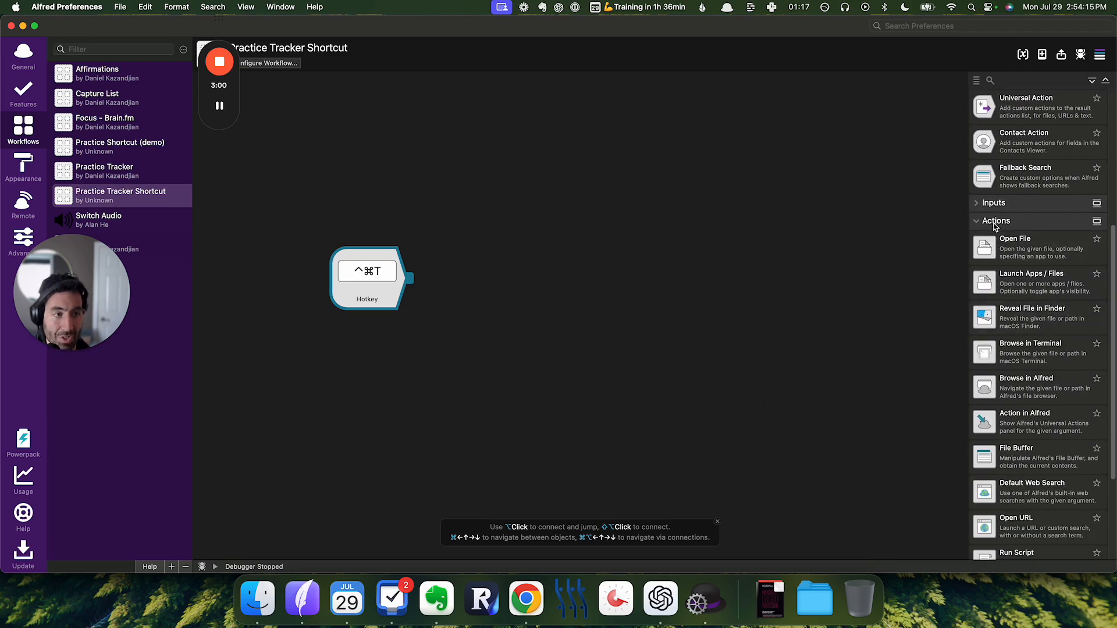
scroll(1023, 299, "down", 3)
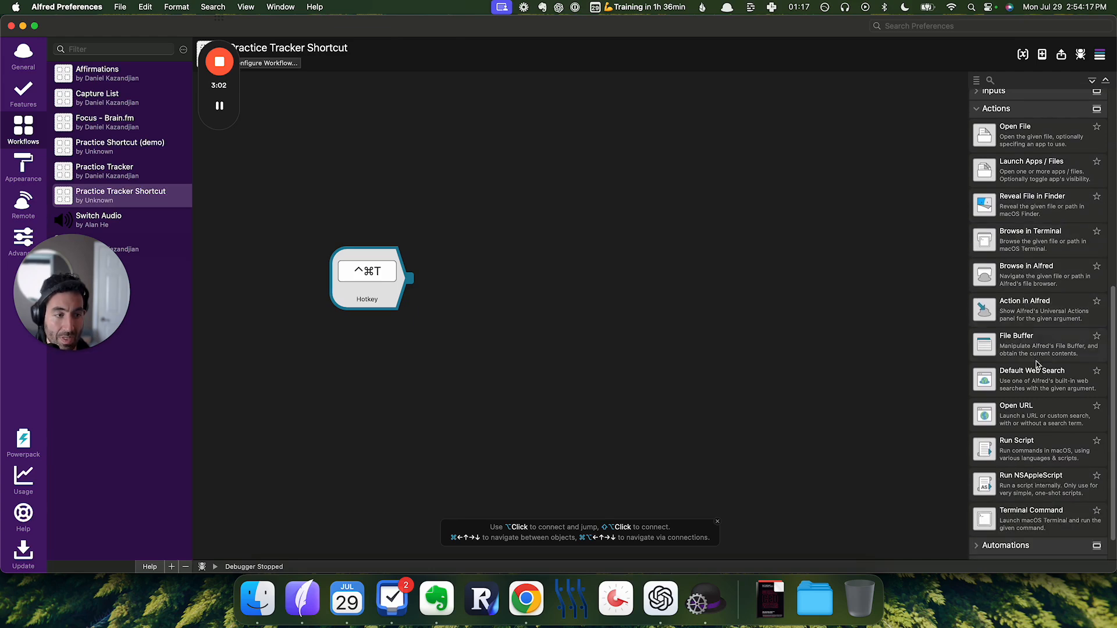
left_click_drag(1023, 419, 627, 275)
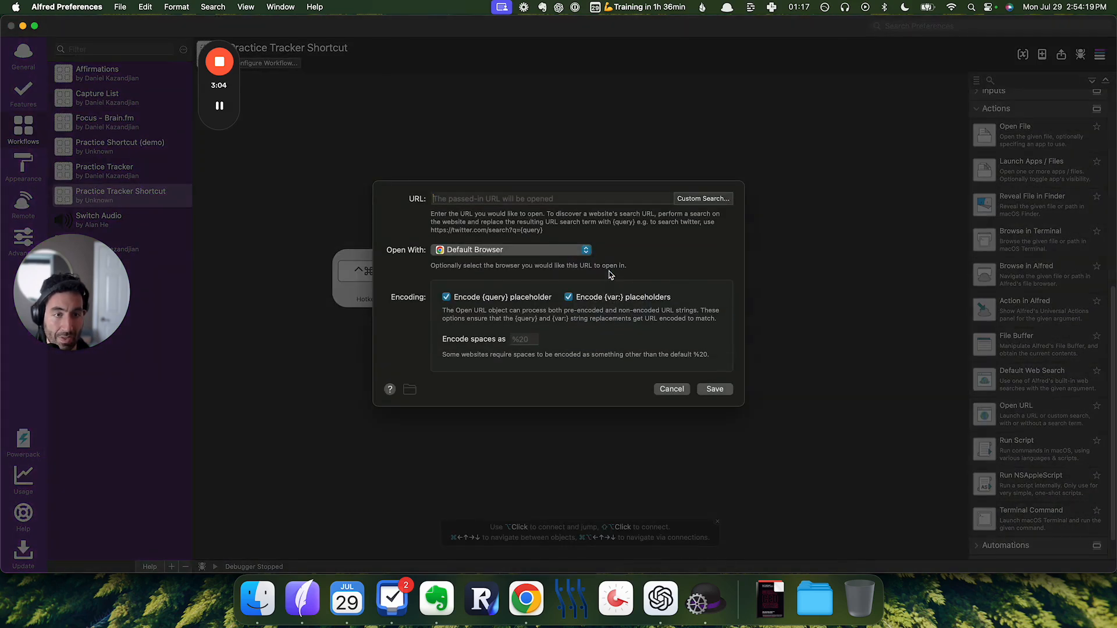
- Copy the Aug 2024 EoP spreadsheet's address from Chrome, enter it as the Open URL action's URL in Alfred Preferences and save
key("super+Tab")
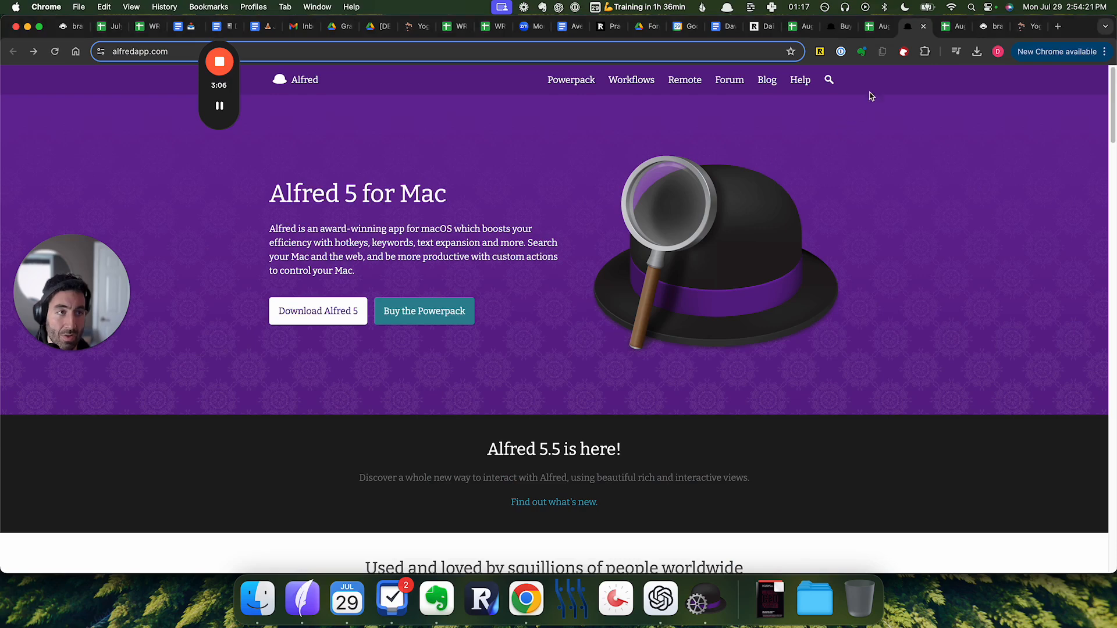
left_click(947, 27)
left_click(359, 53)
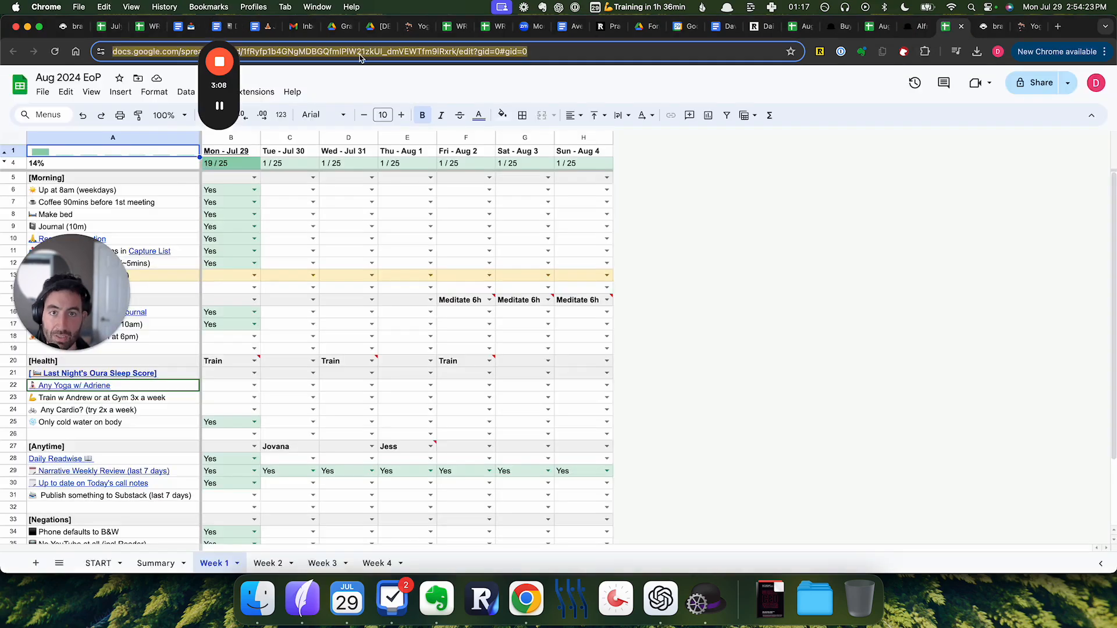
key("super+Tab")
key("super+Tab")
key("super+shift+Tab")
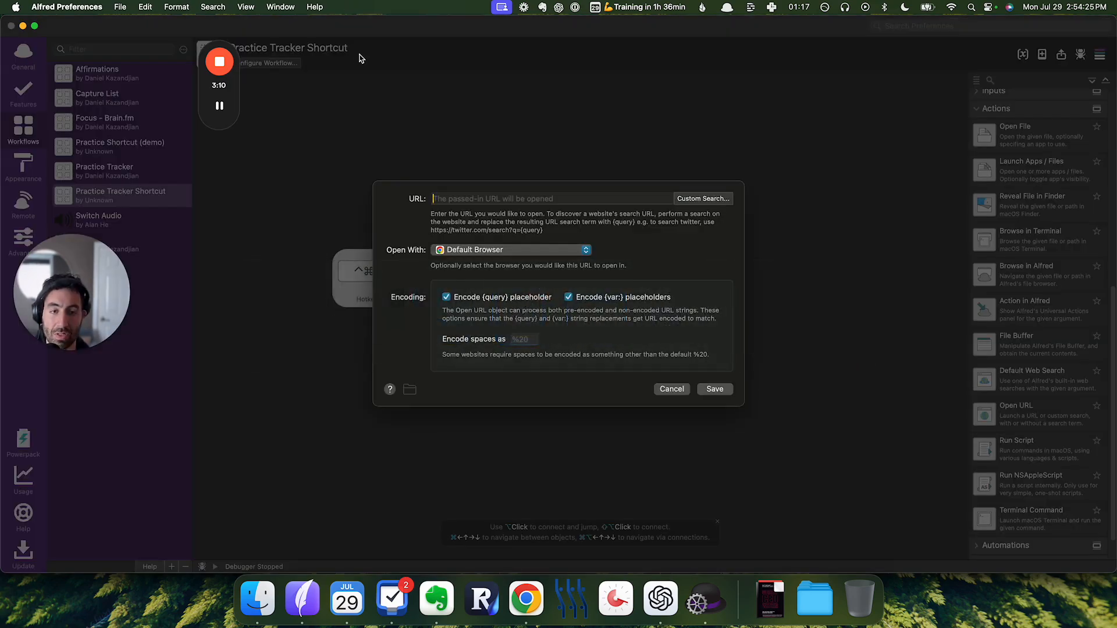
key("super+v")
left_click(715, 389)
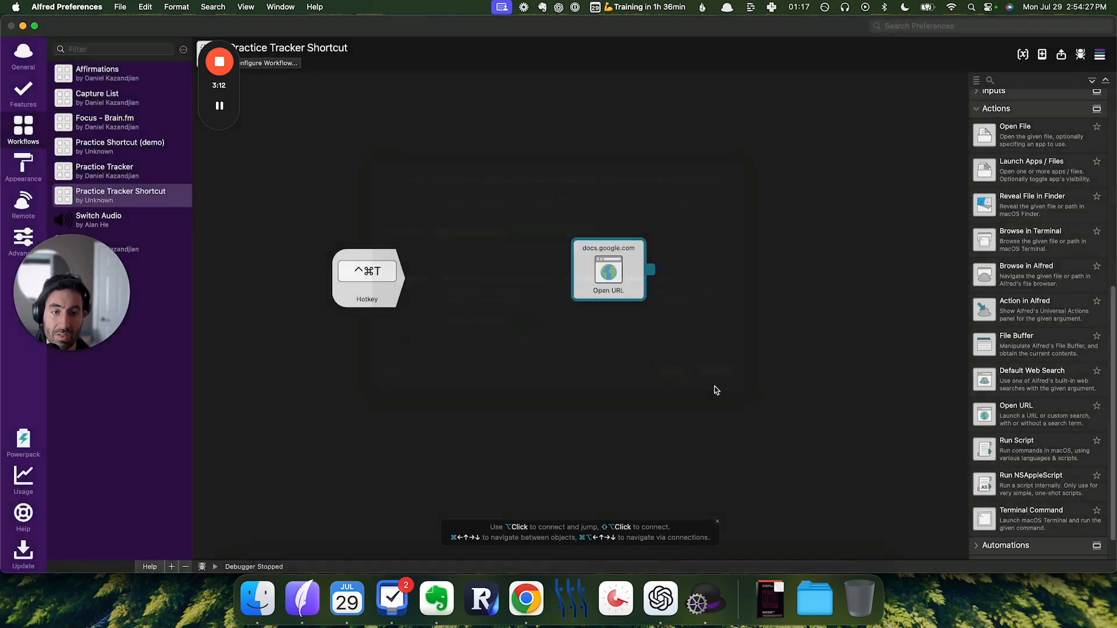
- Connect the Hotkey trigger to the Open URL action and test the workflow with Control+Command+T
left_click_drag(410, 280, 602, 269)
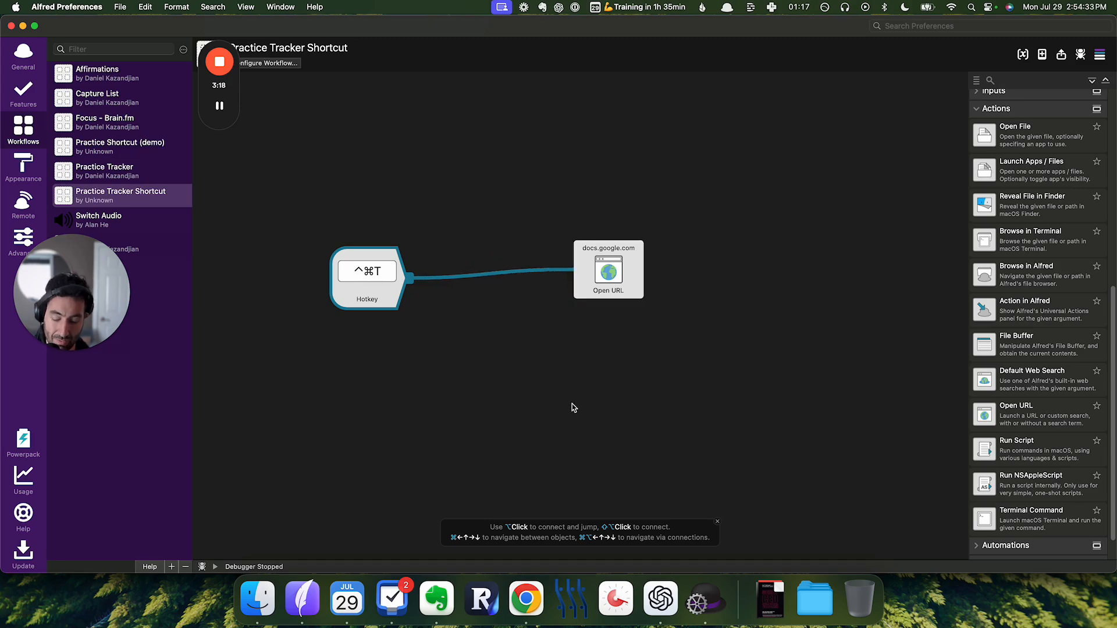
key("ctrl+super+t")
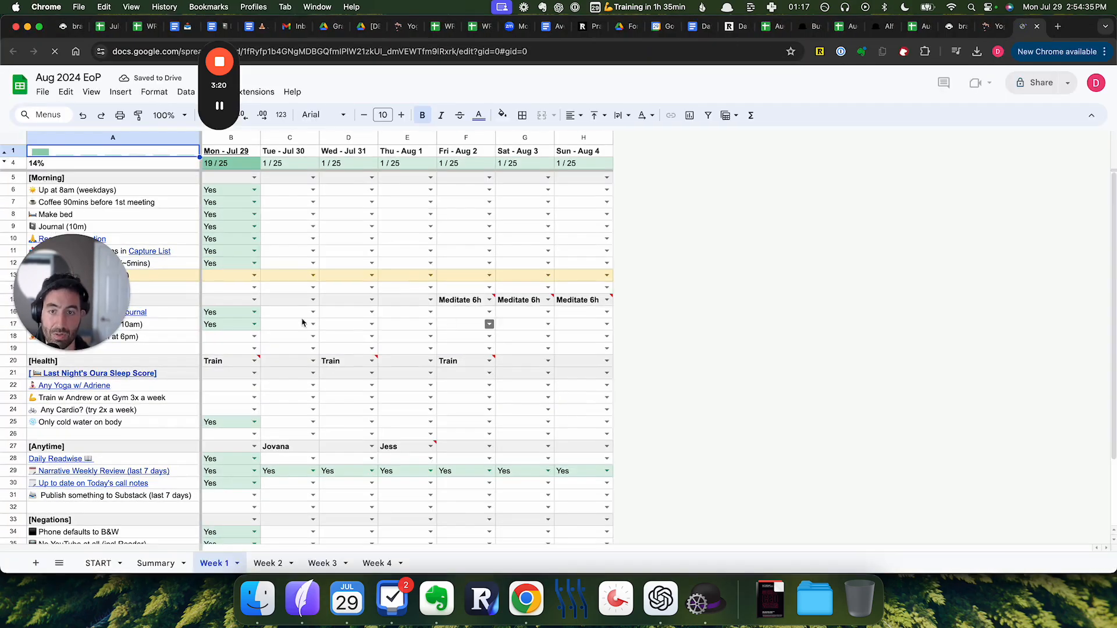